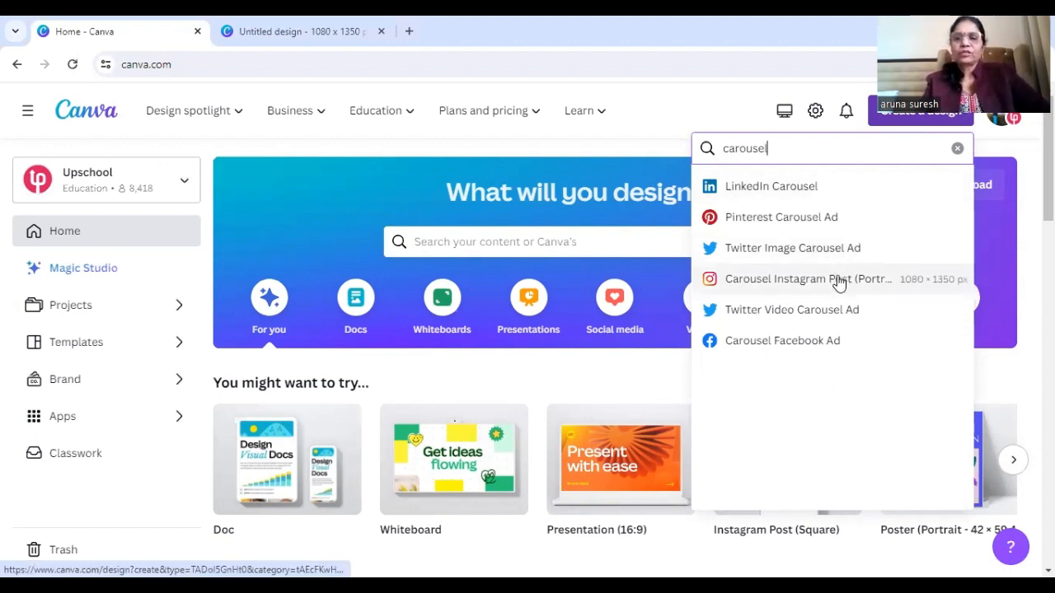
Create a blank portrait Carousel Instagram Post design at 1080 × 1350 px
left_click(838, 281)
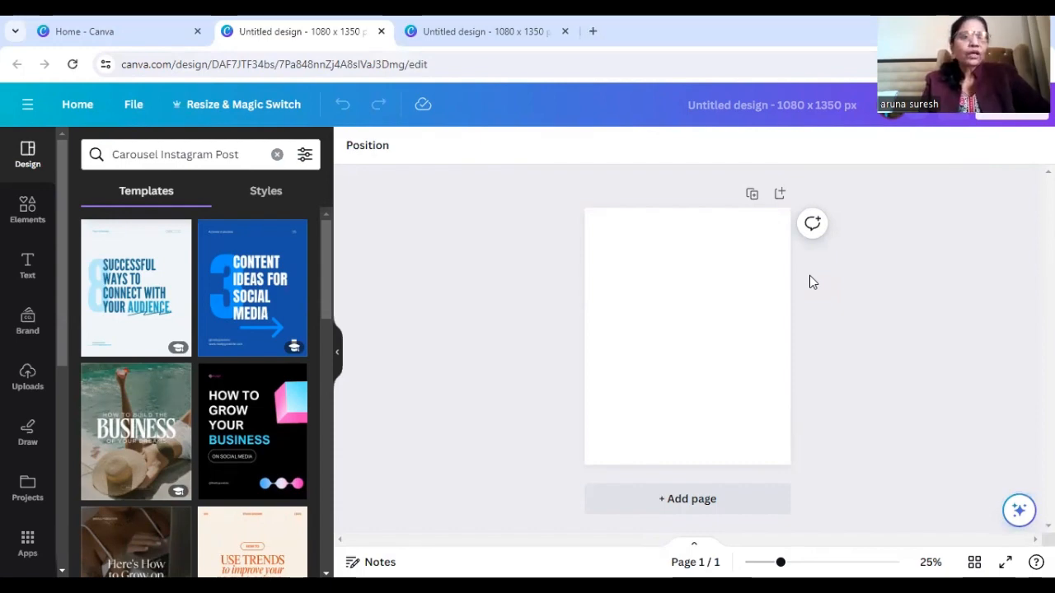
left_click(599, 228)
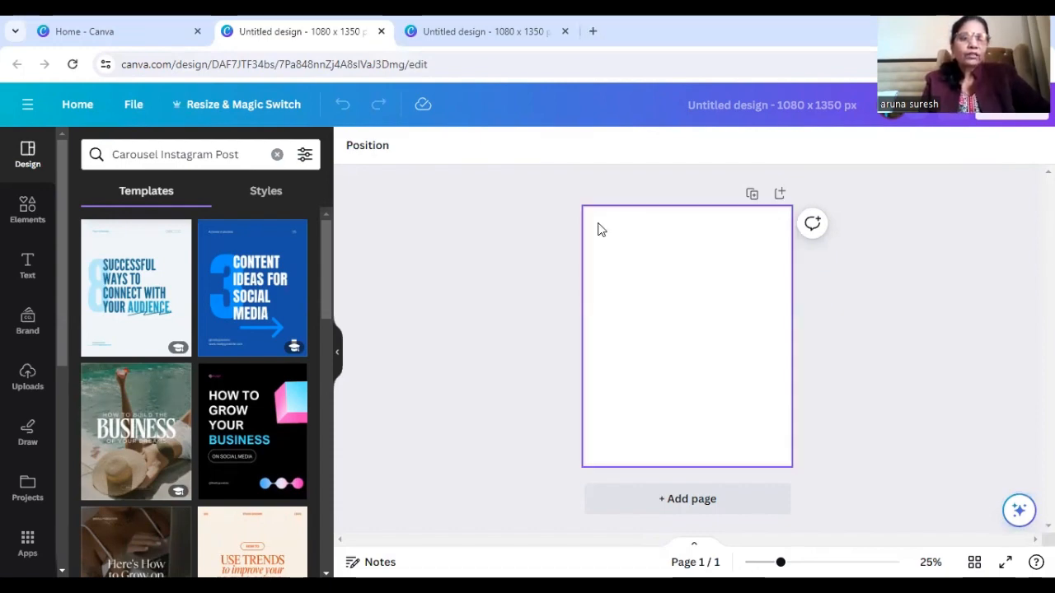
Find the Purple Gradient Modern Build Brand Steps Carousel Instagram Post template and apply all 6 of its pages to the design
mouse_move(292, 285)
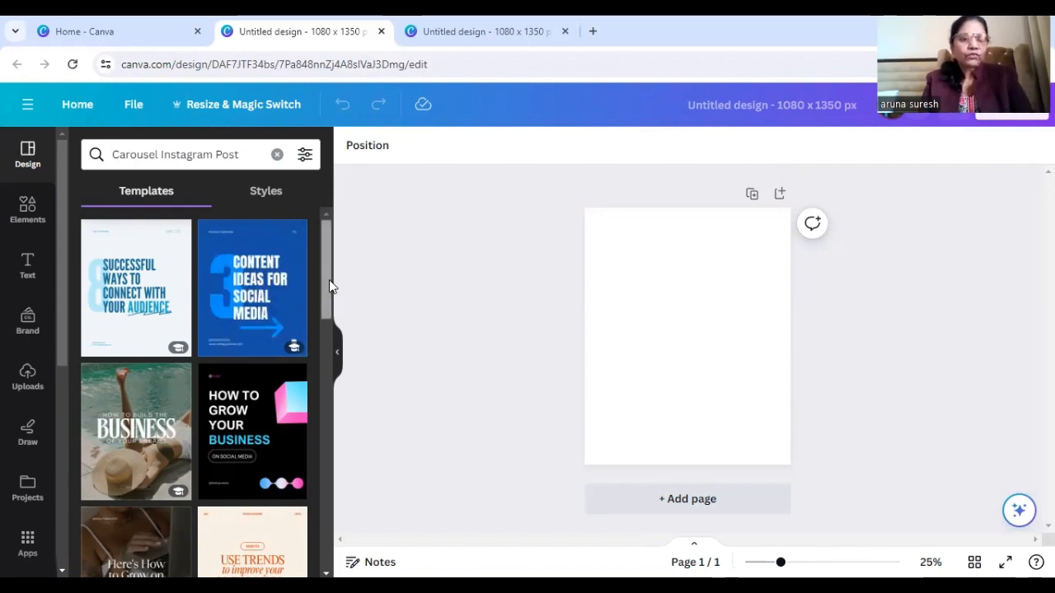
scroll(333, 297, "down", 4)
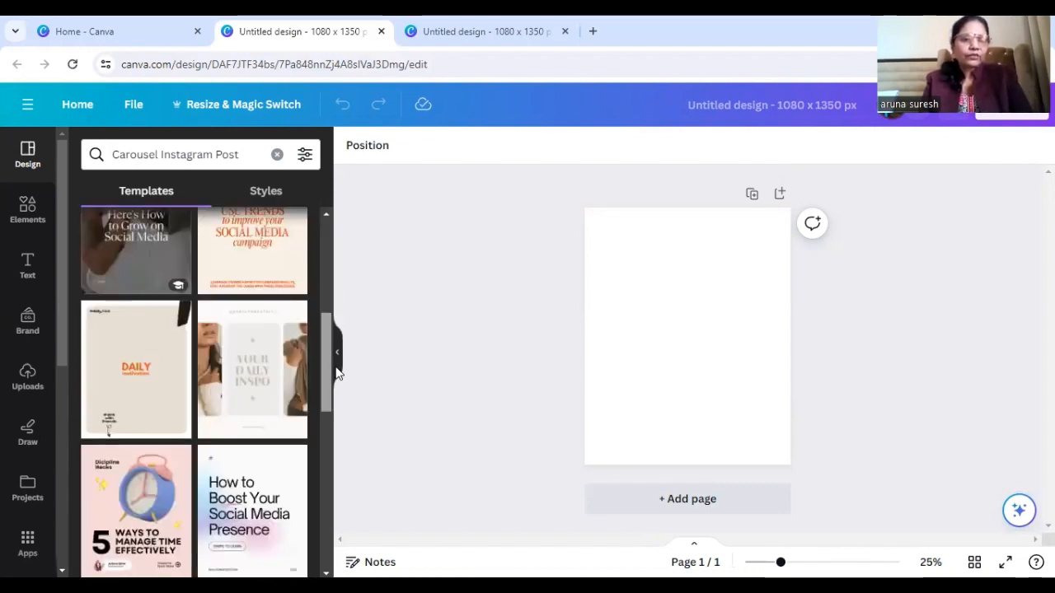
scroll(334, 408, "down", 3)
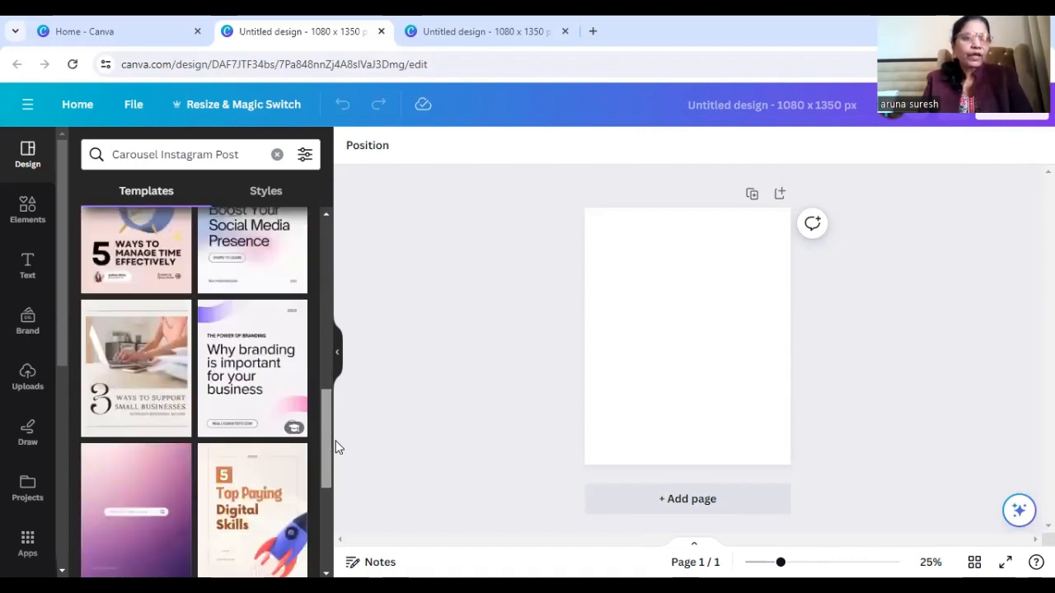
scroll(336, 445, "down", 3)
scroll(337, 462, "down", 2)
scroll(342, 494, "down", 1)
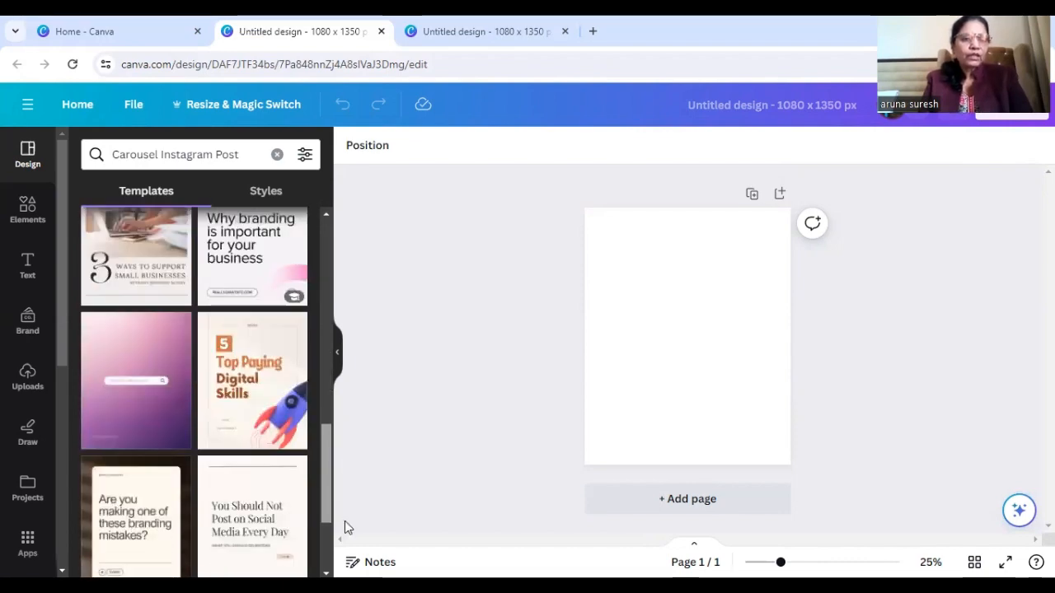
scroll(194, 392, "down", 4)
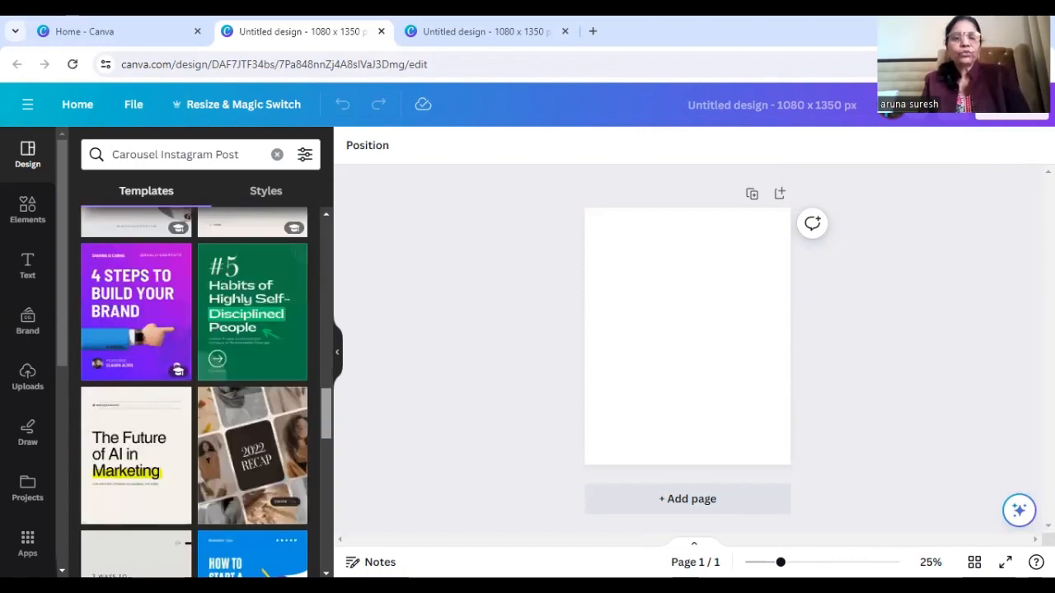
scroll(195, 393, "down", 4)
scroll(194, 392, "down", 1)
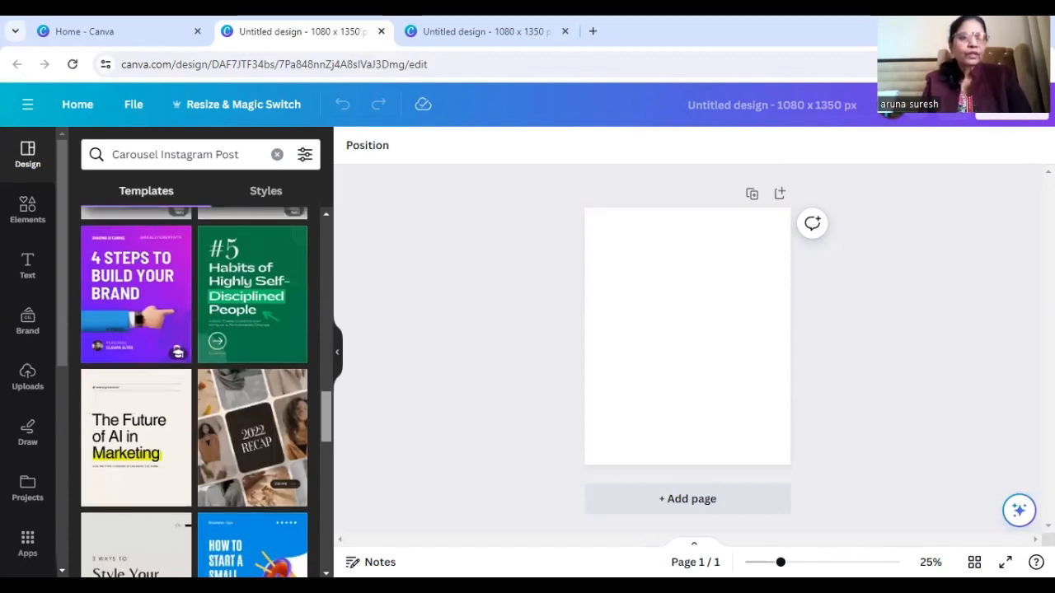
scroll(194, 393, "down", 1)
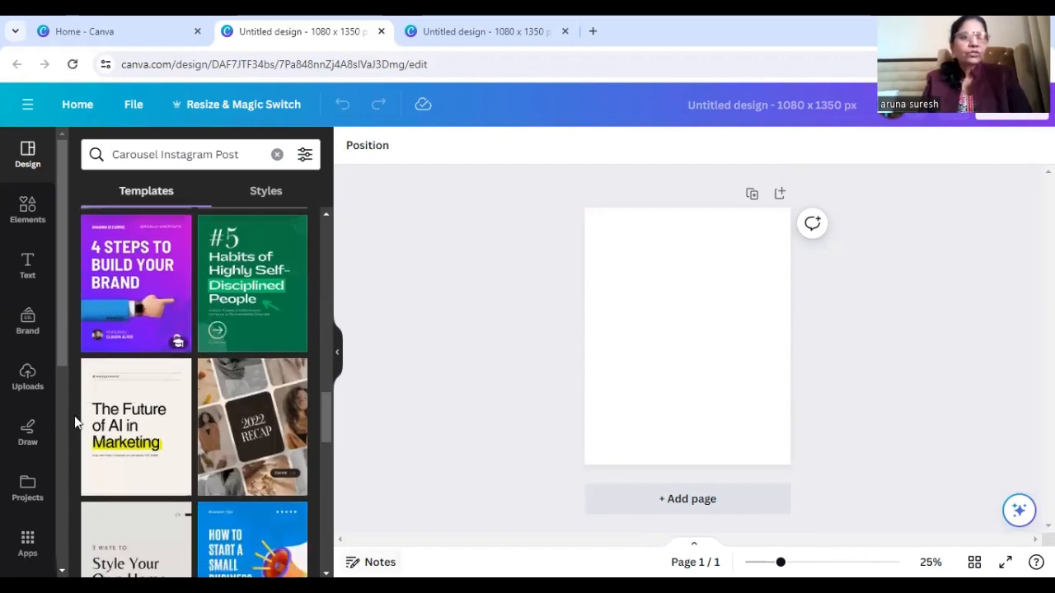
left_click(145, 279)
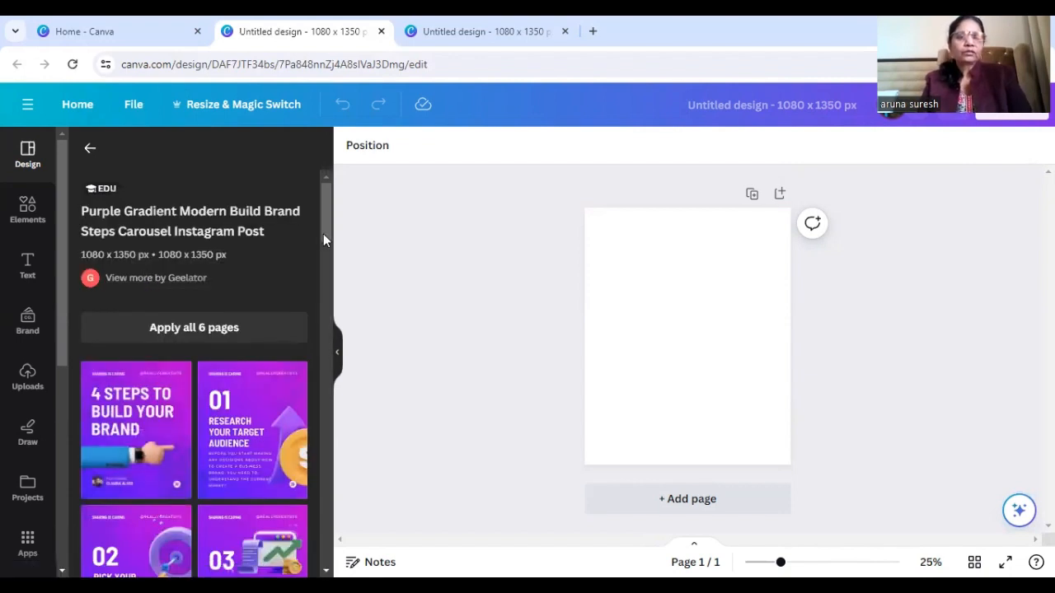
left_click(207, 331)
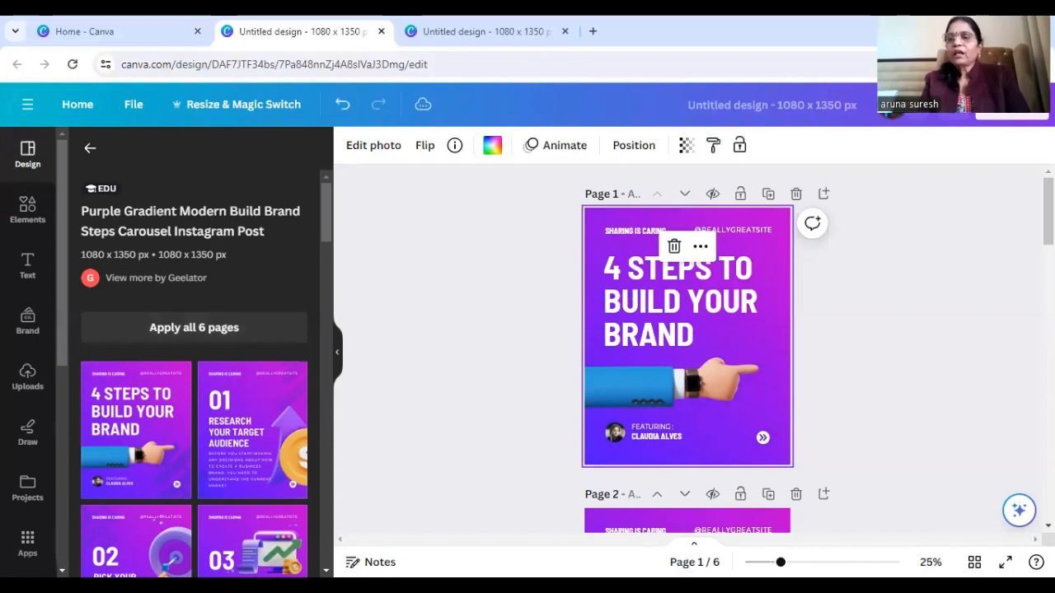
Review the layout and text of the applied template's pages, from the cover through to the closing page
scroll(687, 346, "down", 1)
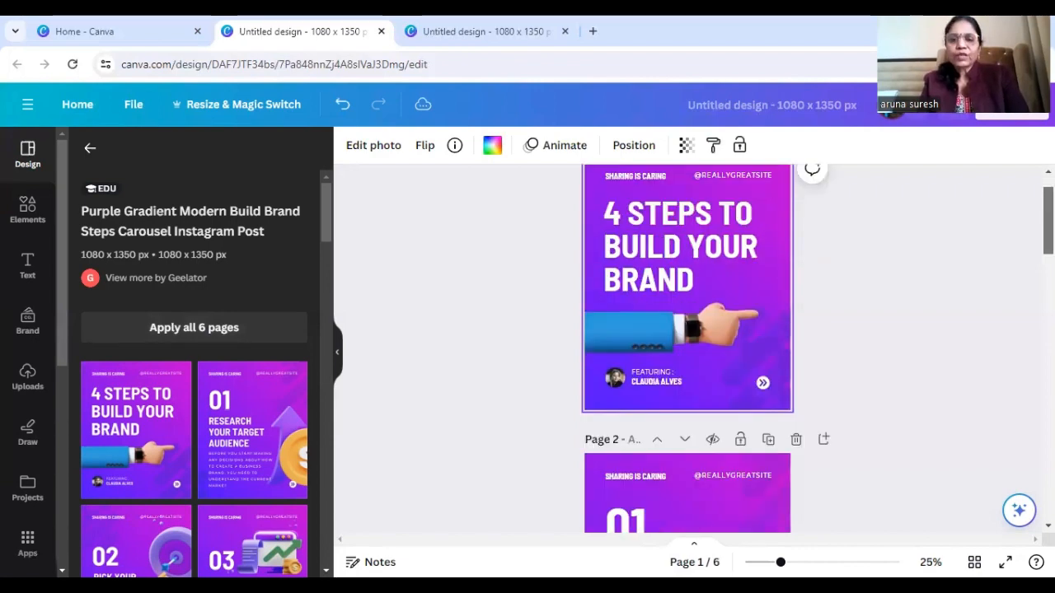
scroll(687, 346, "down", 3)
scroll(687, 346, "down", 5)
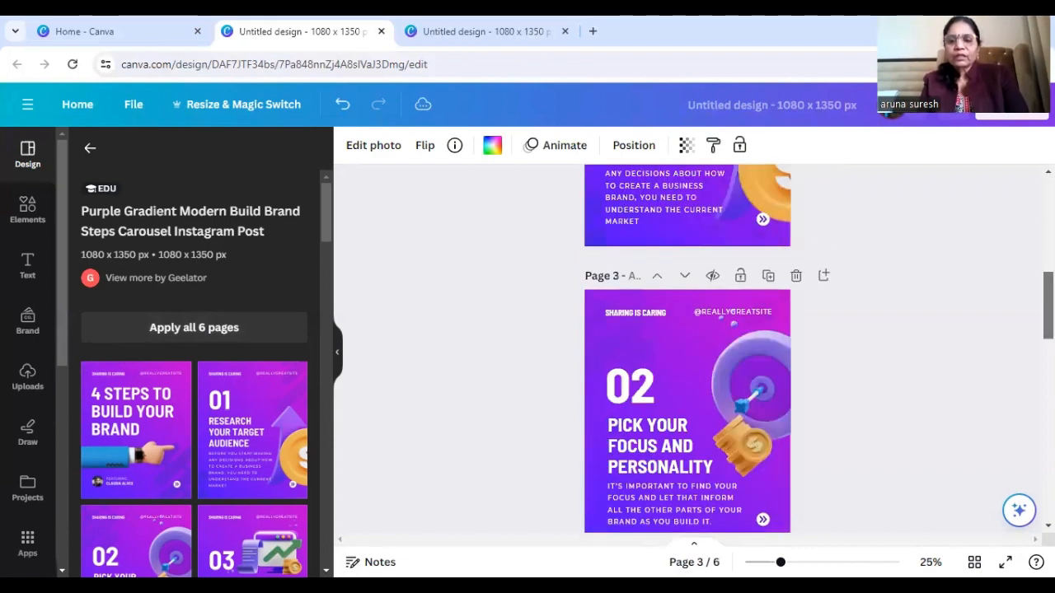
scroll(688, 347, "down", 5)
scroll(688, 346, "down", 5)
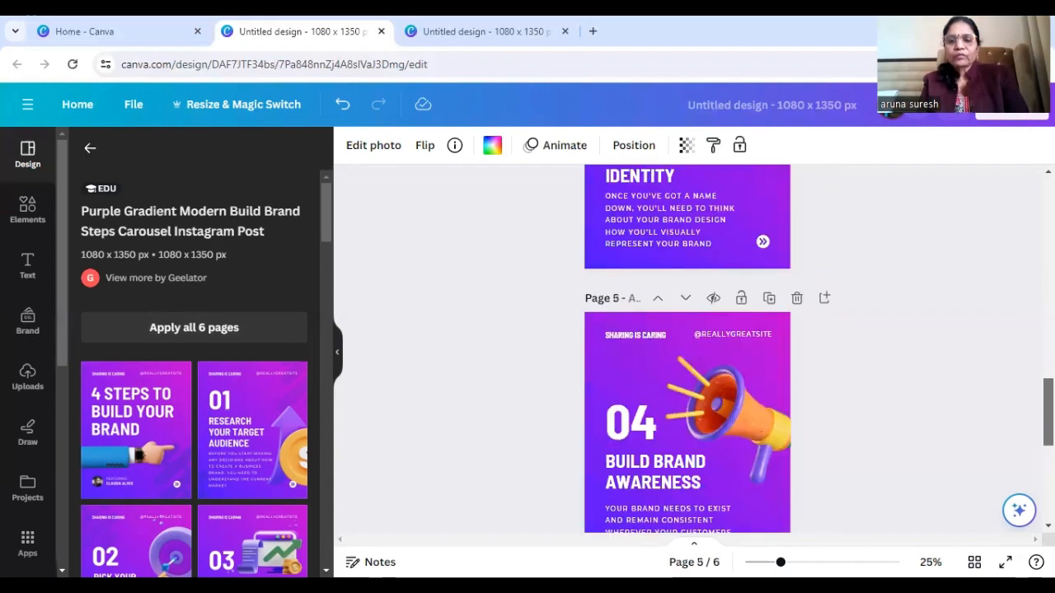
scroll(688, 346, "down", 5)
scroll(687, 346, "down", 3)
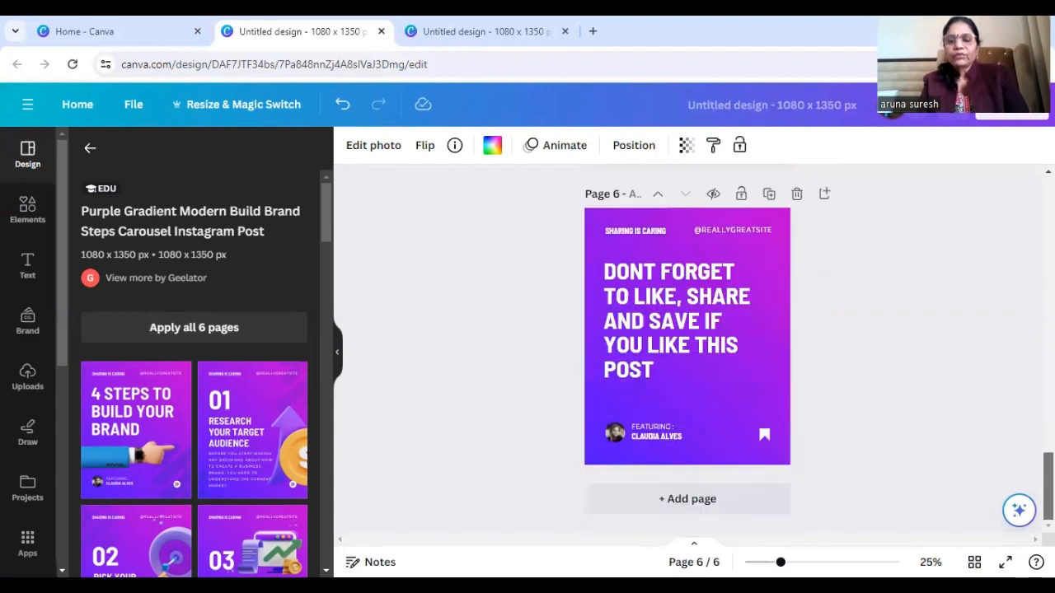
scroll(688, 346, "up", 5)
scroll(688, 347, "up", 7)
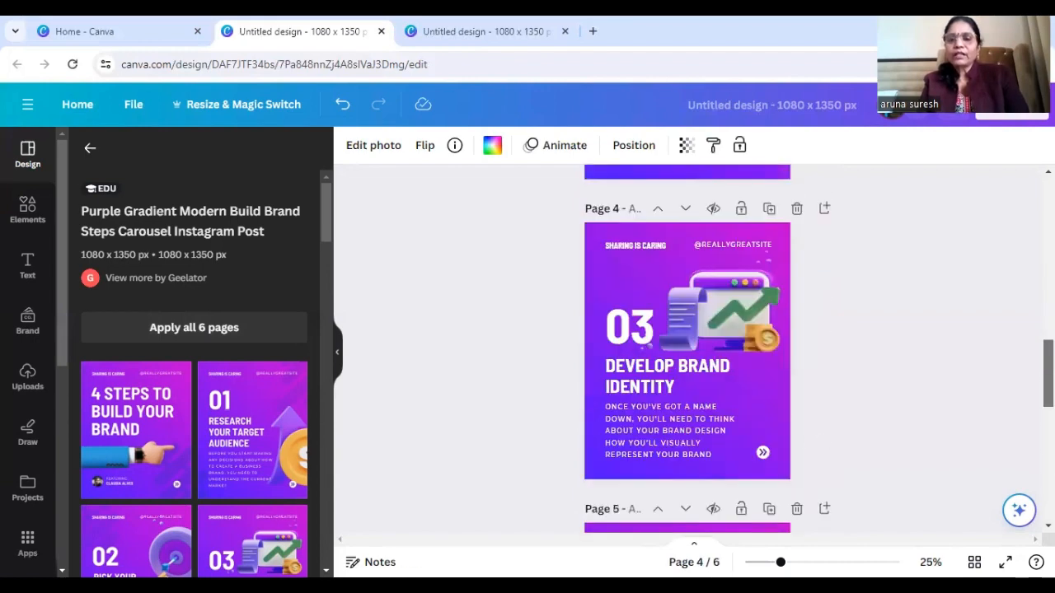
scroll(687, 346, "down", 2)
scroll(687, 346, "down", 3)
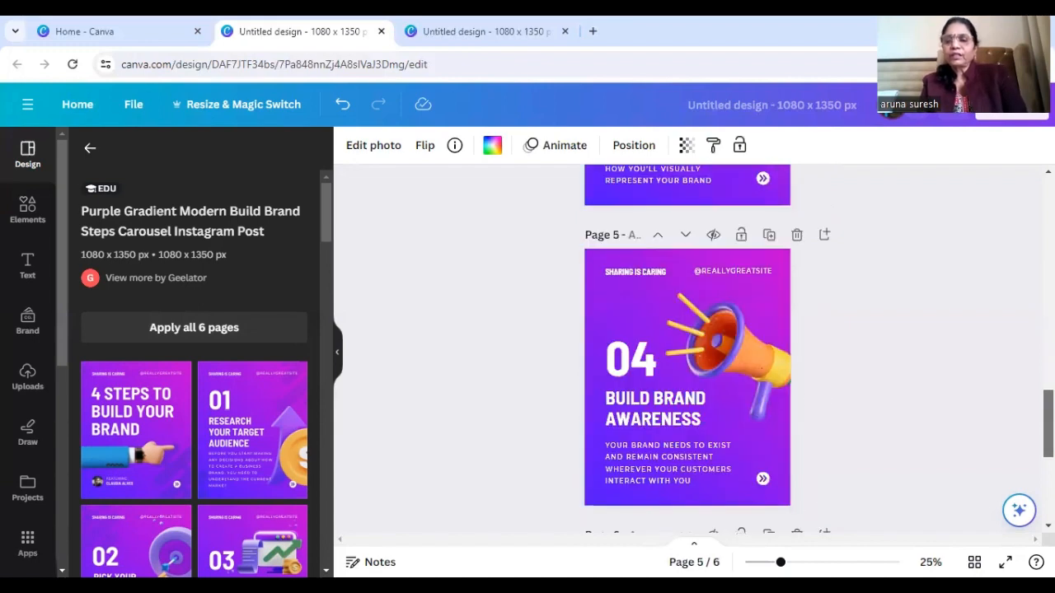
scroll(687, 346, "down", 2)
scroll(687, 346, "down", 3)
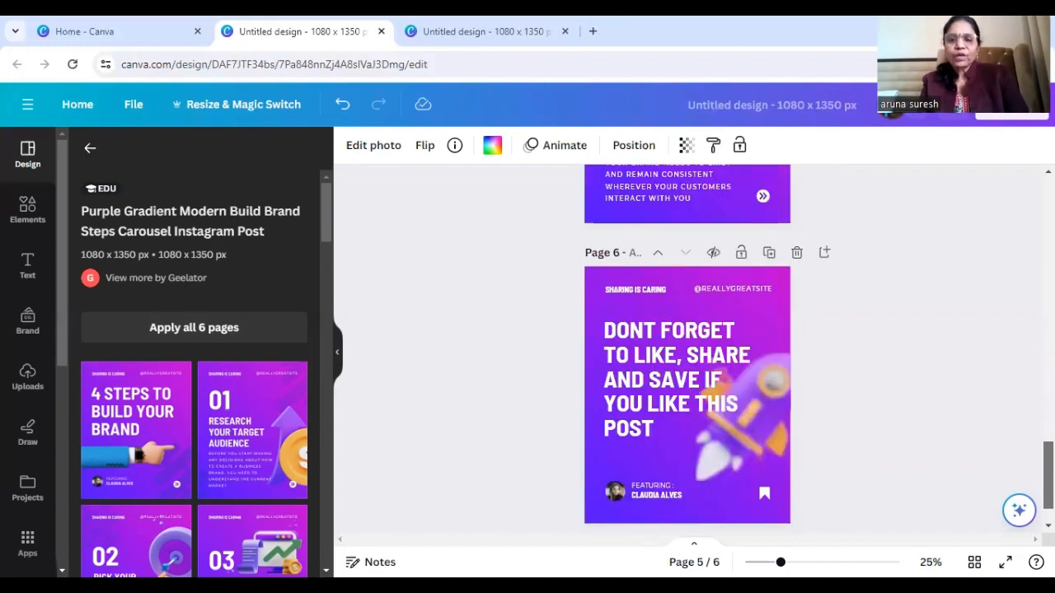
scroll(688, 346, "down", 1)
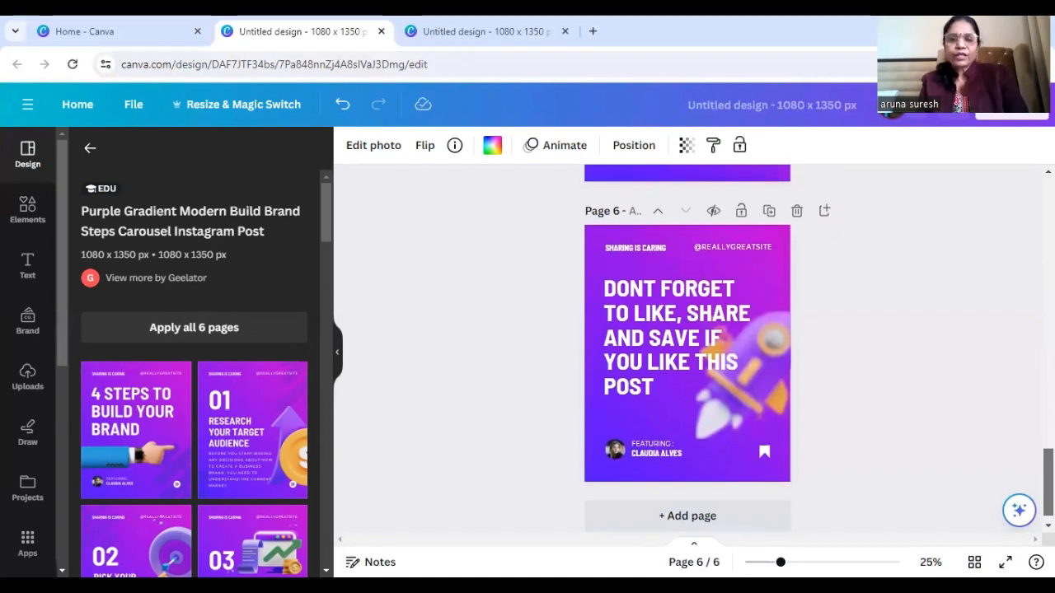
scroll(687, 346, "down", 1)
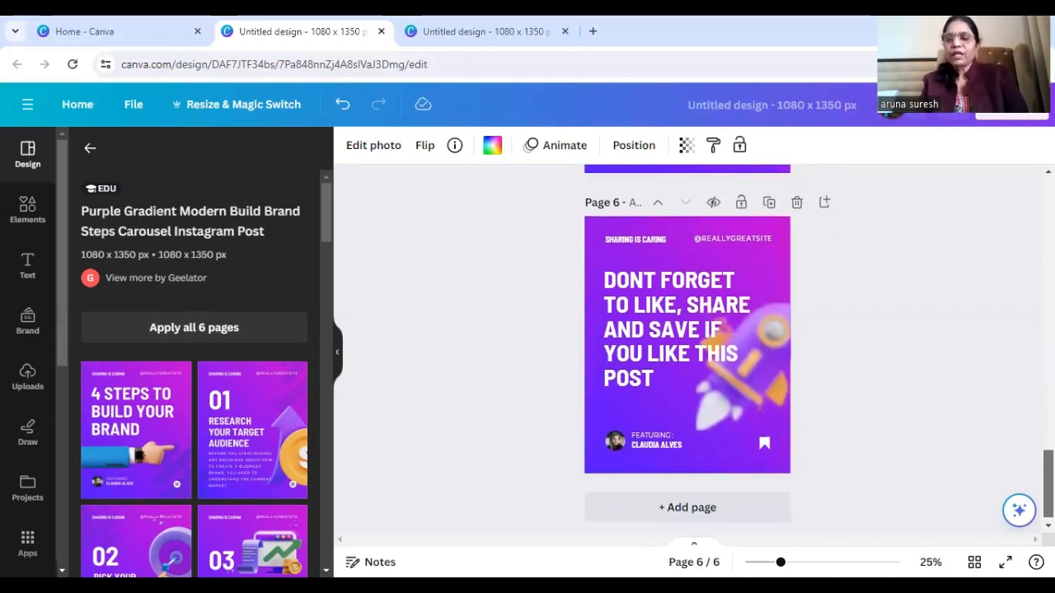
Replace the main heading on page 1 with "5 TIPS FOR A SUCCESSFUL LIFE!"
scroll(687, 346, "up", 15)
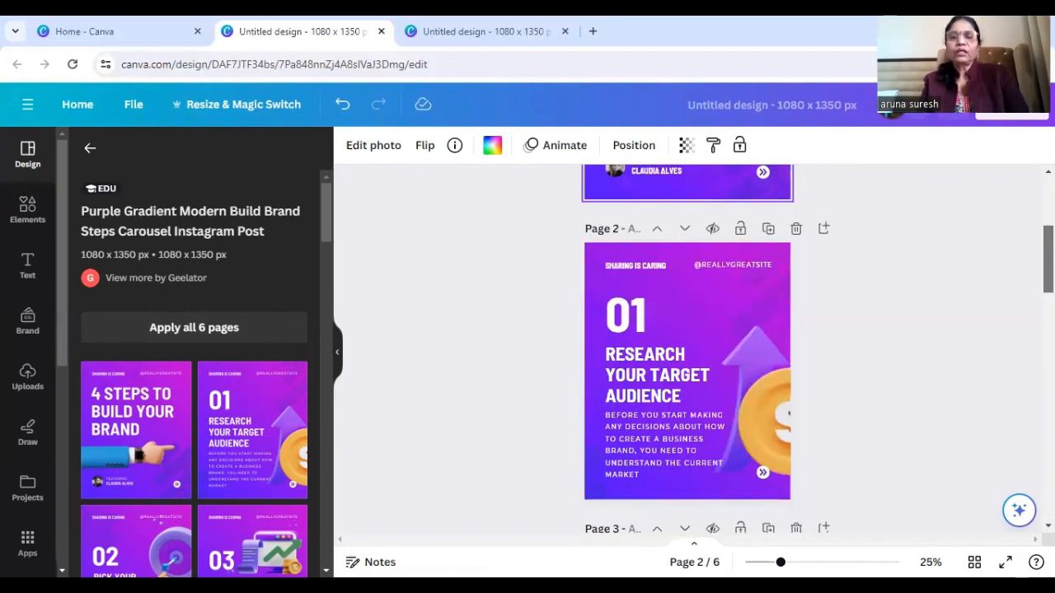
scroll(688, 346, "up", 3)
scroll(688, 347, "up", 1)
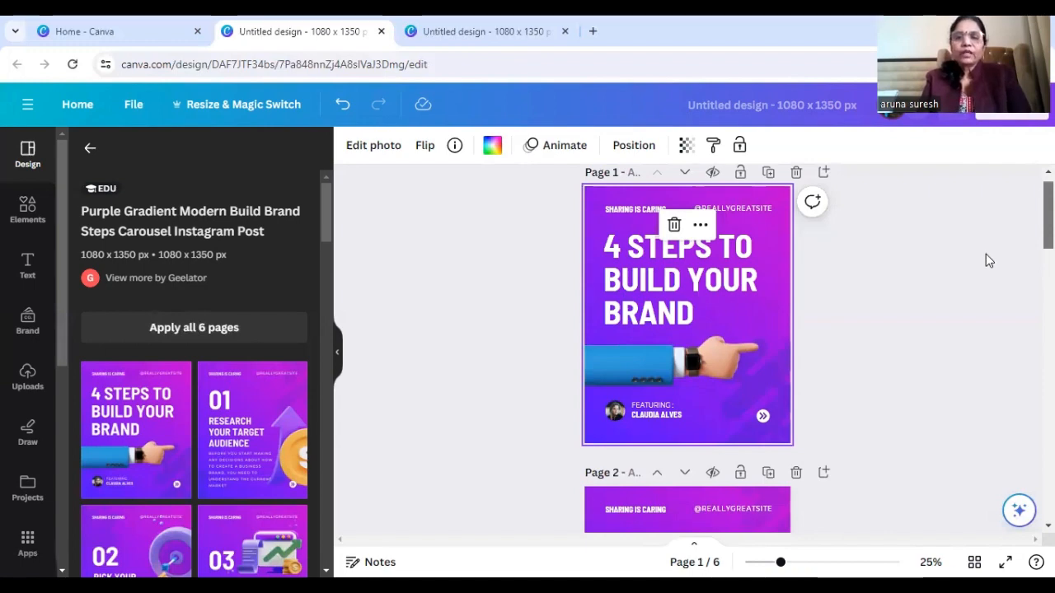
double_click(614, 249)
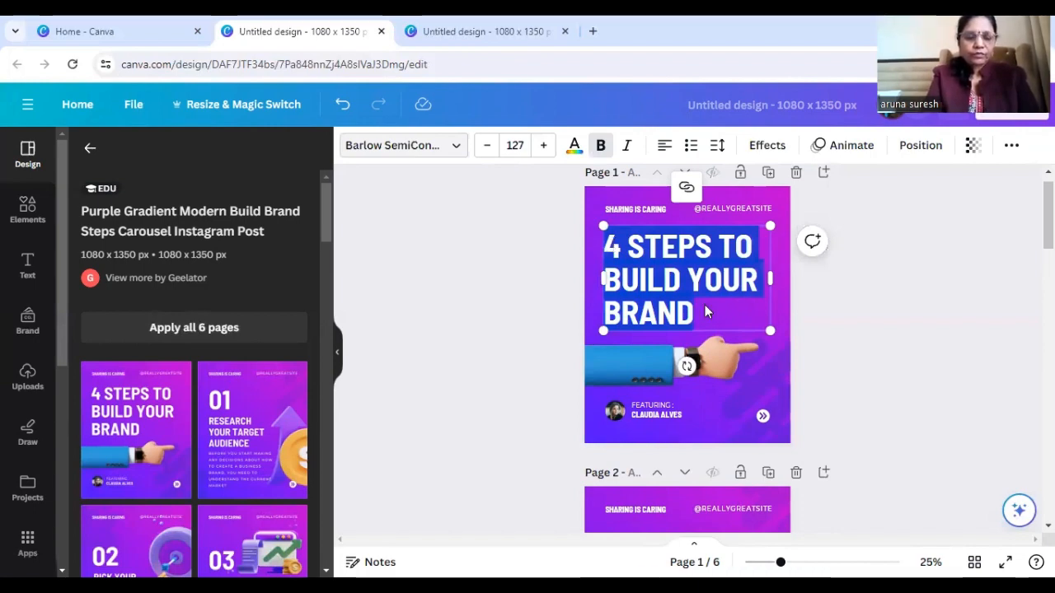
type("5 TIPS FOR AI")
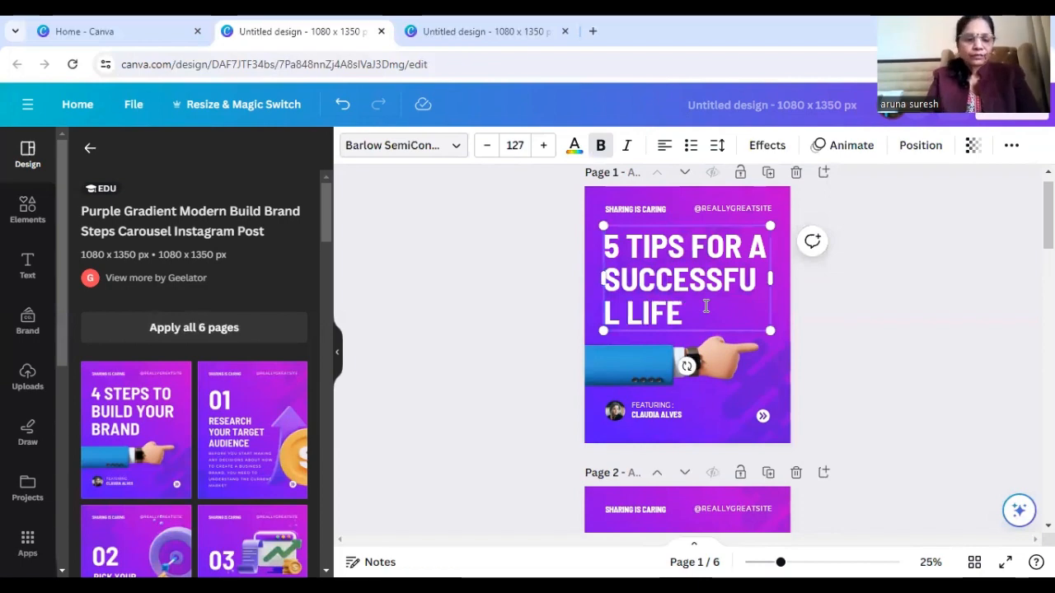
type("!")
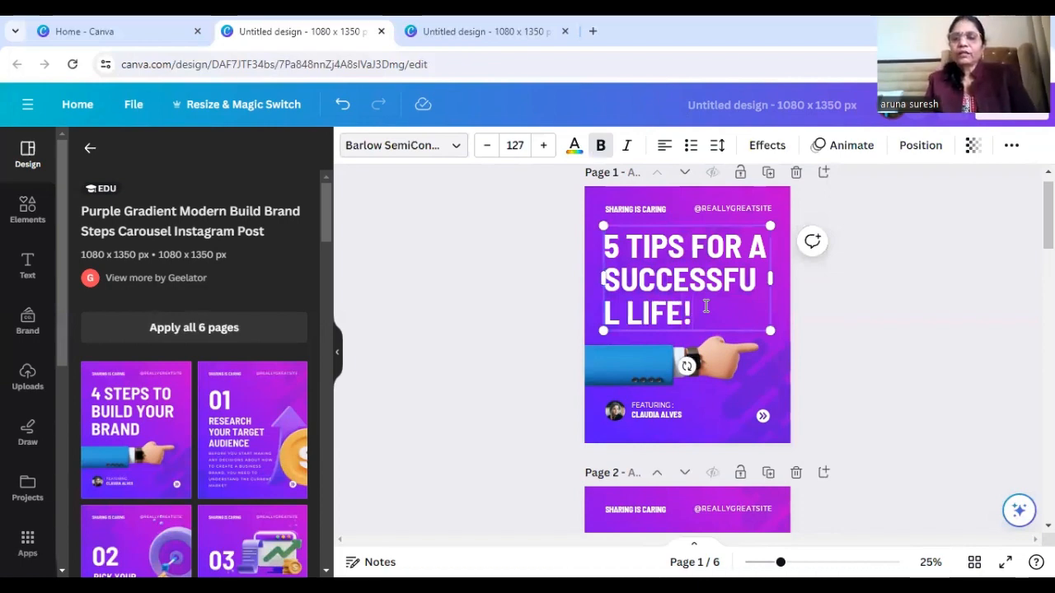
Widen the page 1 heading's text box so "SUCCESSFUL" fits on one line, and centre-align its text
left_click_drag(771, 279, 790, 278)
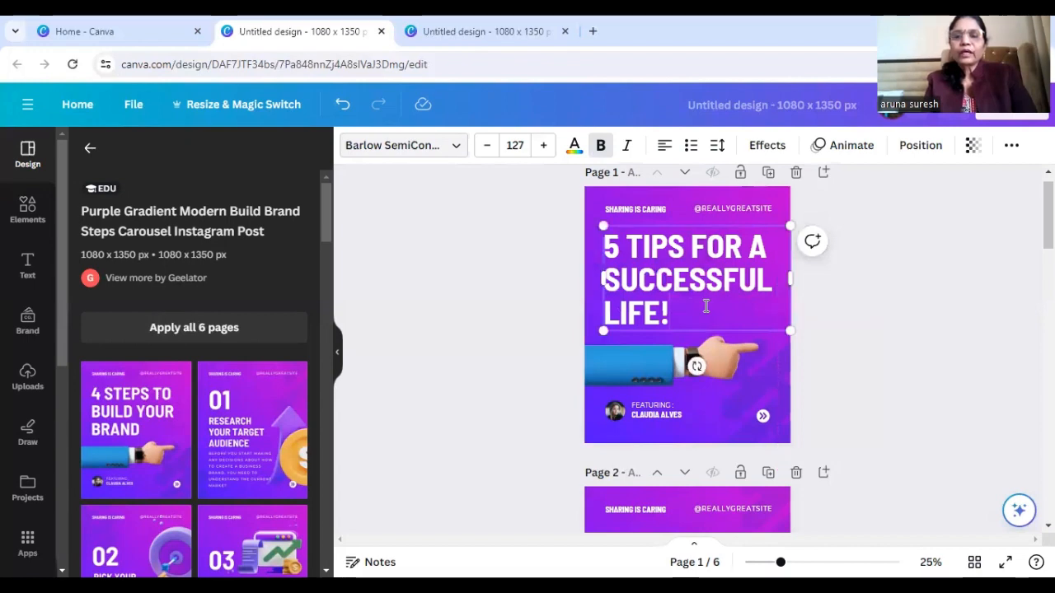
key("ctrl+shift+c")
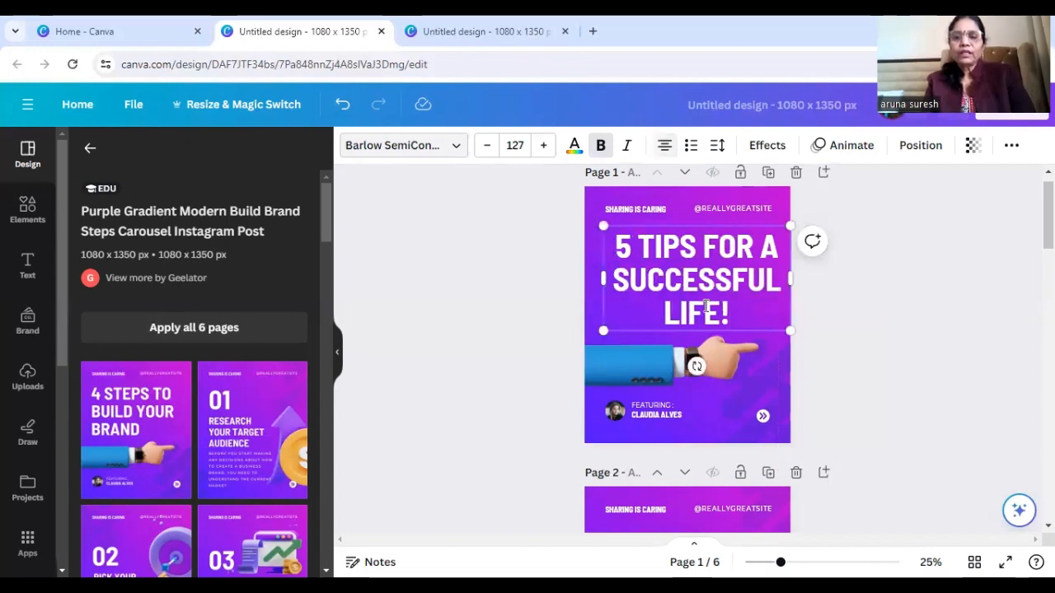
left_click(933, 294)
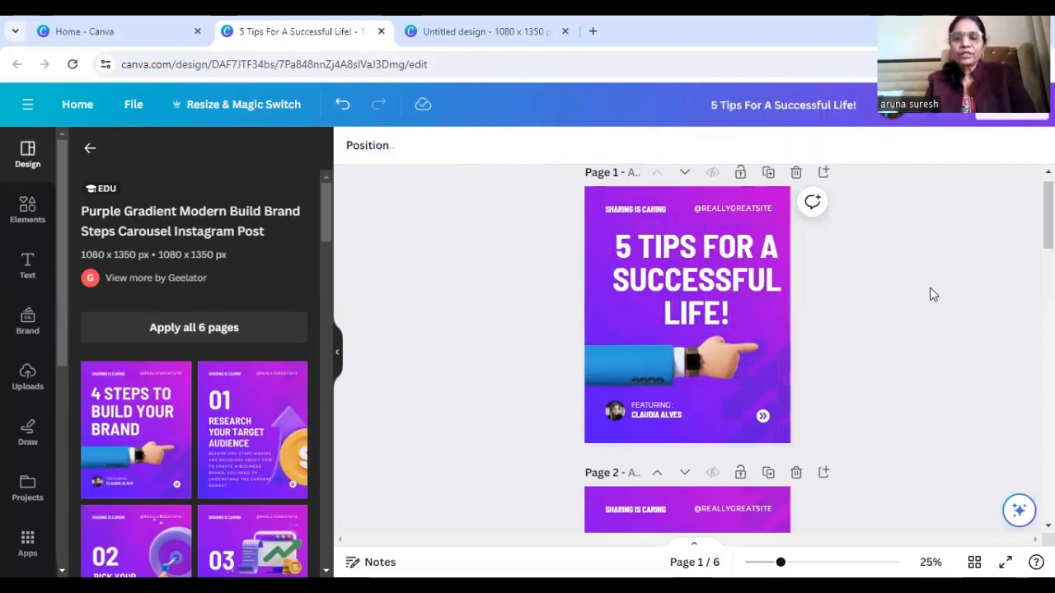
Replace the "SHARING IS CARING" text in page 1's header with the author's name
scroll(695, 349, "down", 1)
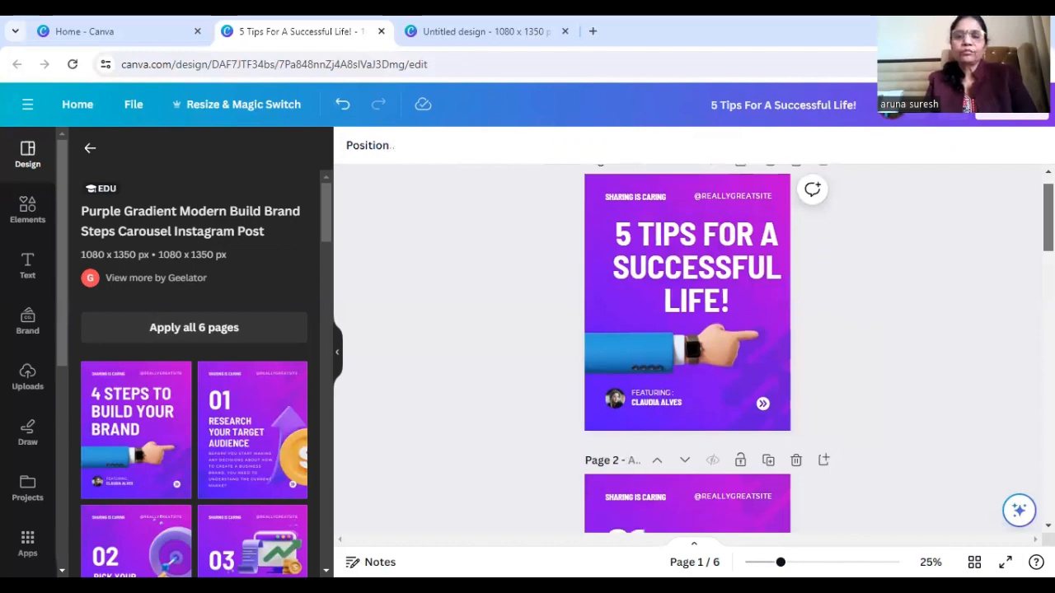
left_click(739, 196)
left_click(739, 196)
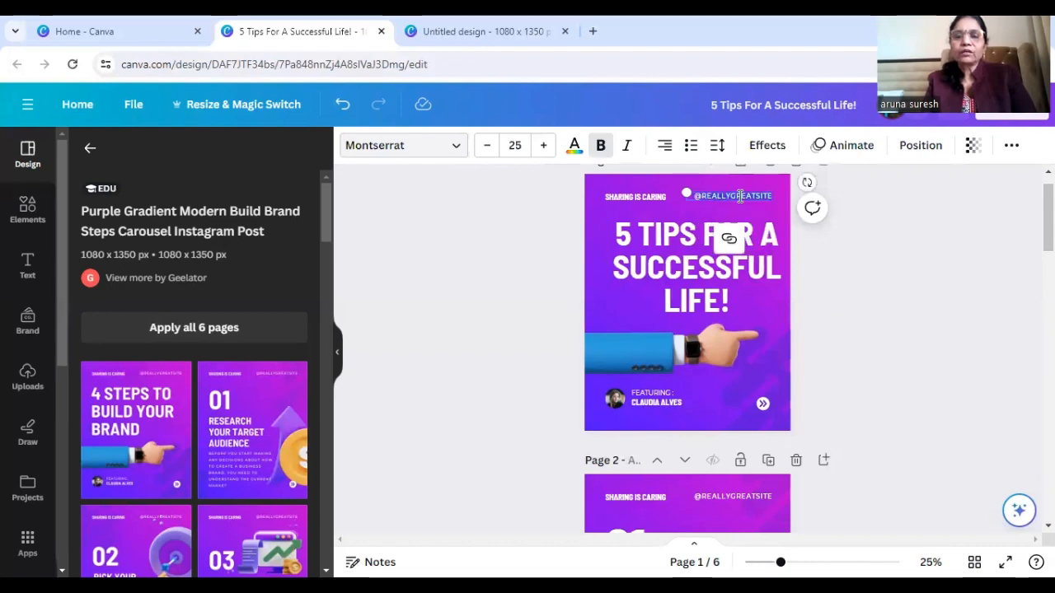
left_click(660, 198)
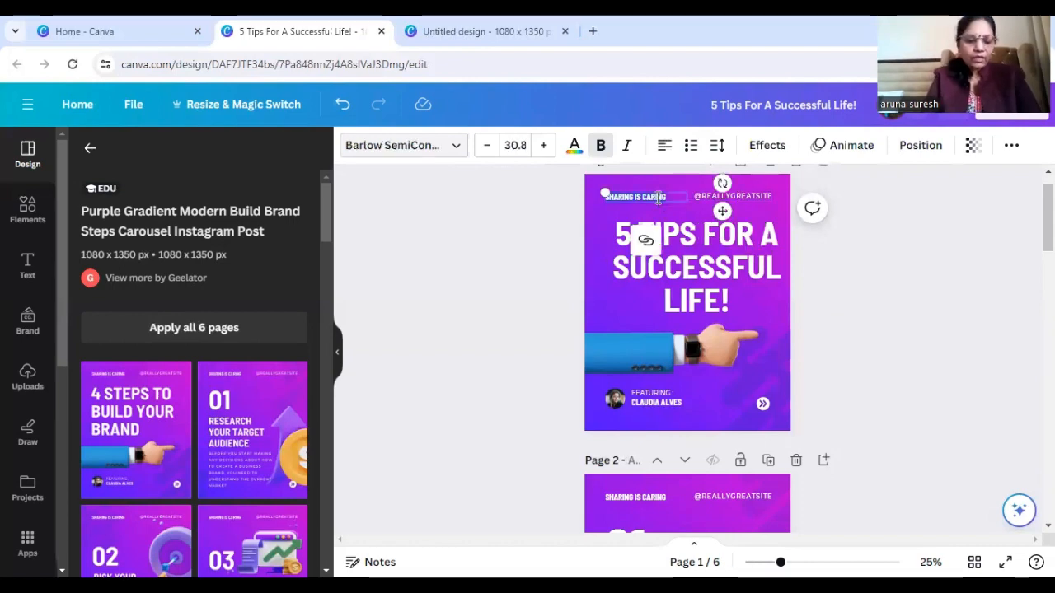
left_click(659, 198)
type("ARUN")
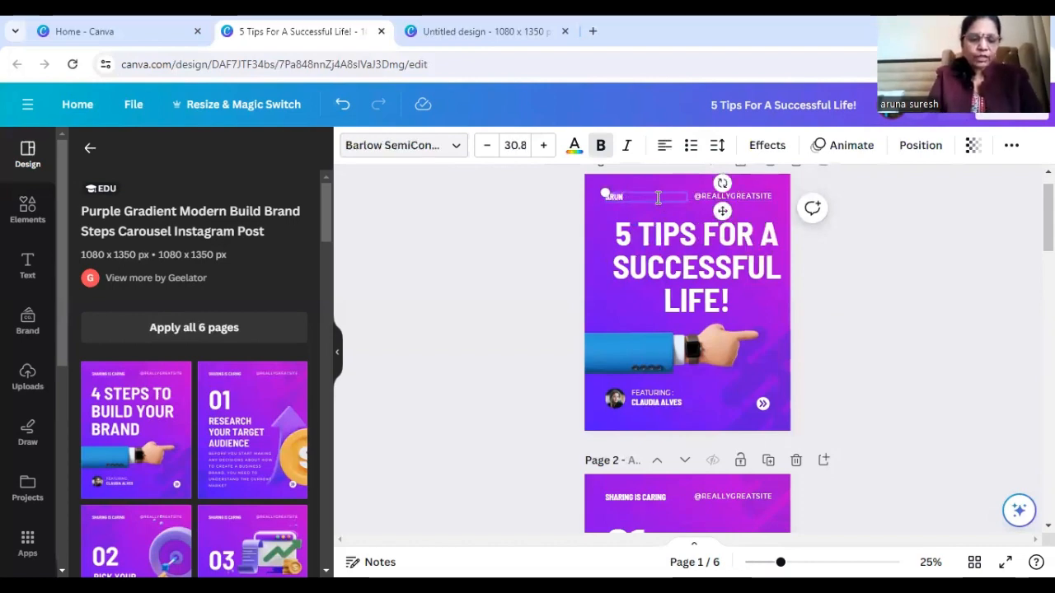
type("A SUR")
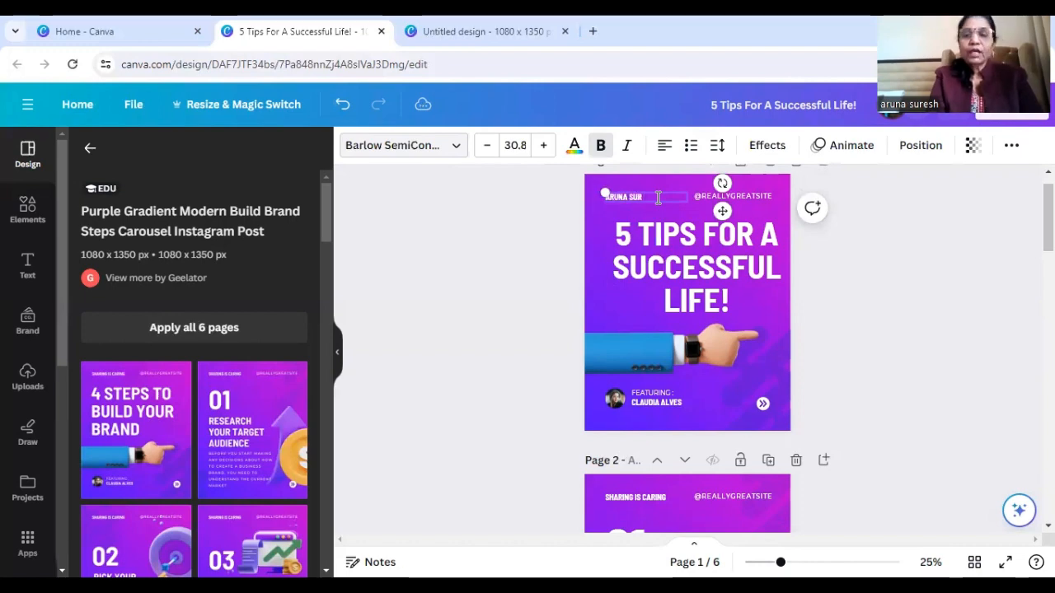
type("ES")
left_click(757, 195)
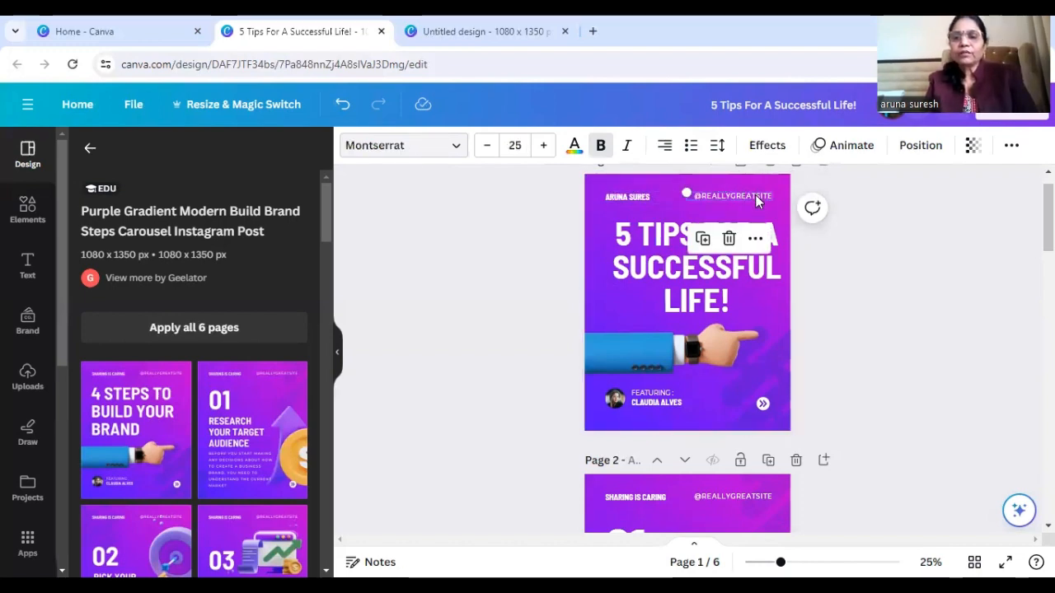
double_click(757, 195)
type("w")
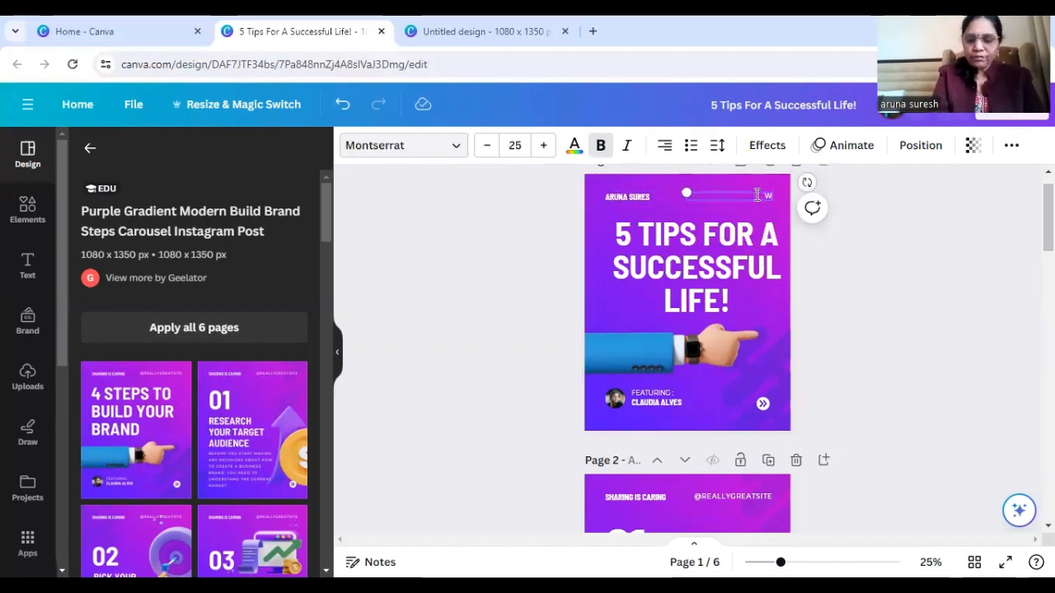
type("ww.aru")
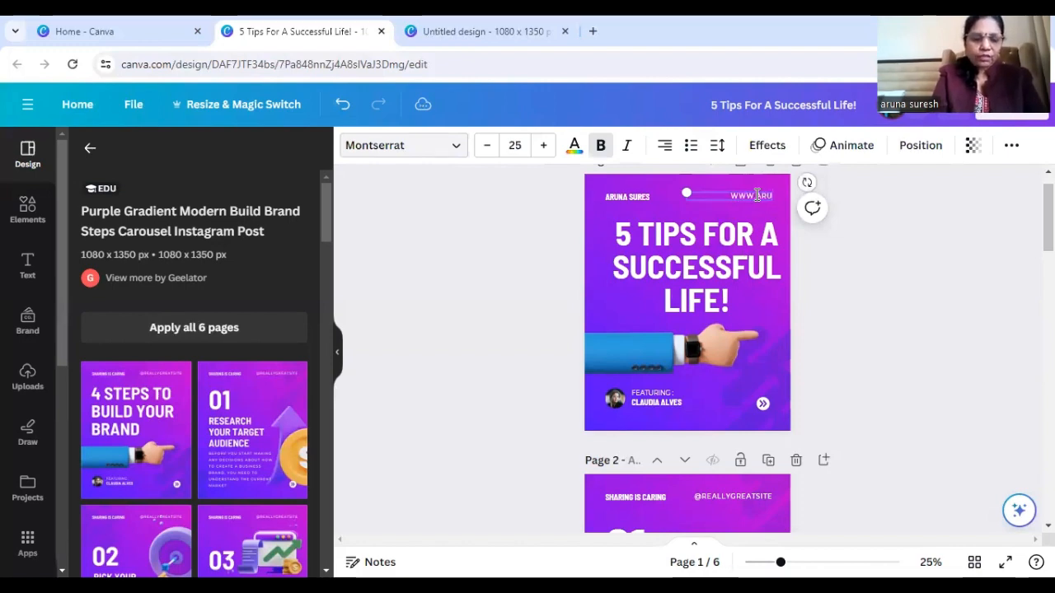
type("nasuresh")
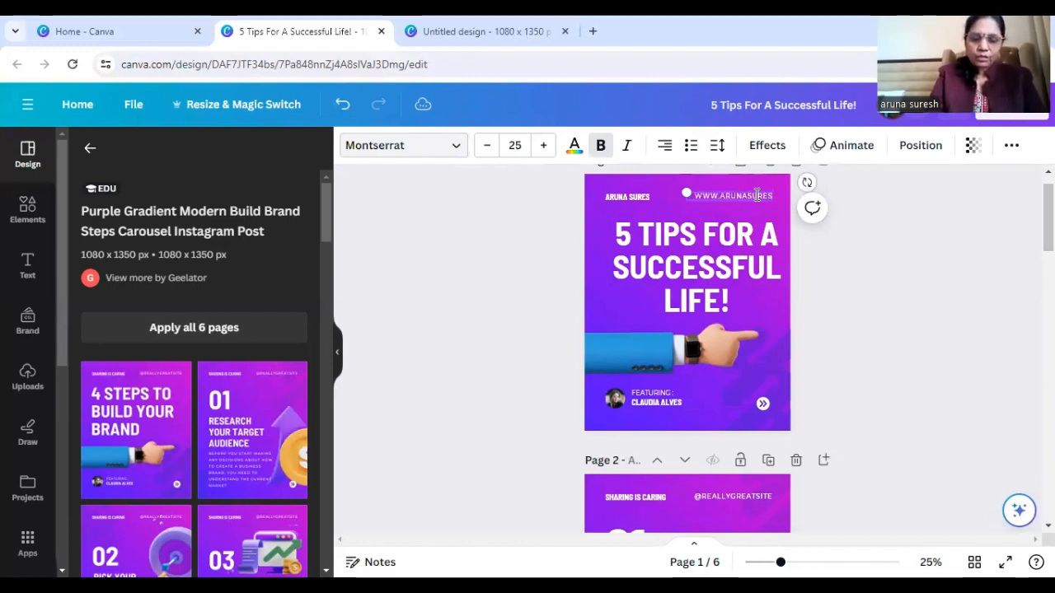
type(".com")
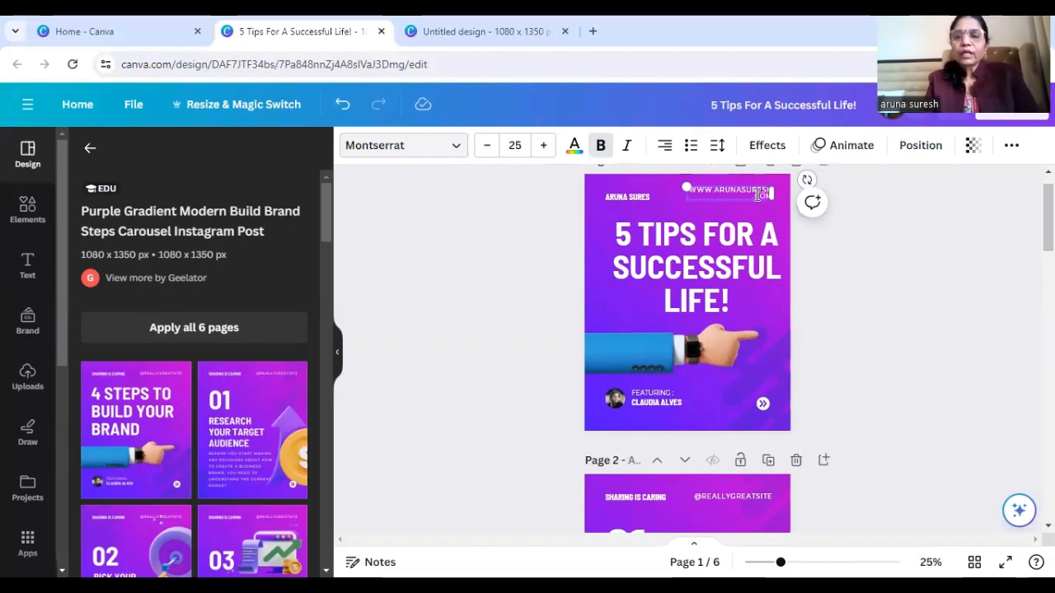
Delete the "FEATURING :" label and the featured person's name beside the small photo on page 1
left_click(639, 399)
key("Delete")
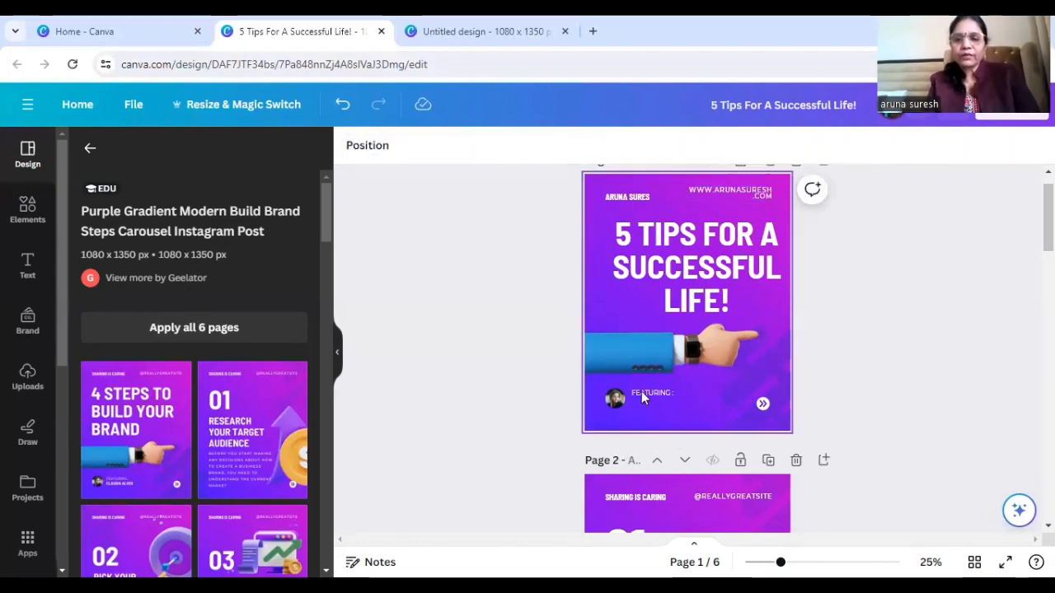
left_click(642, 393)
key("Delete")
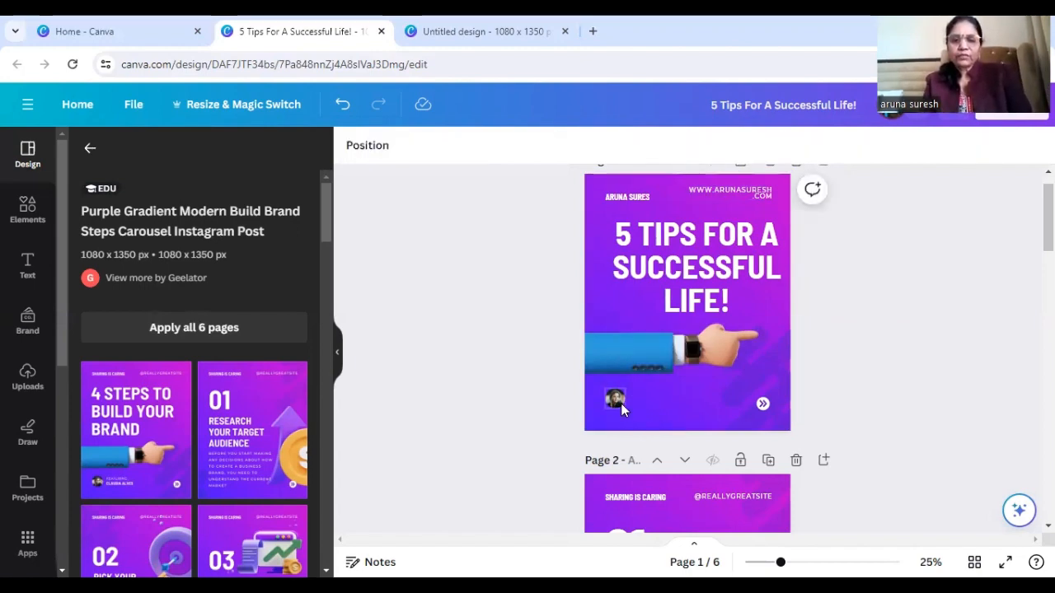
left_click(617, 400)
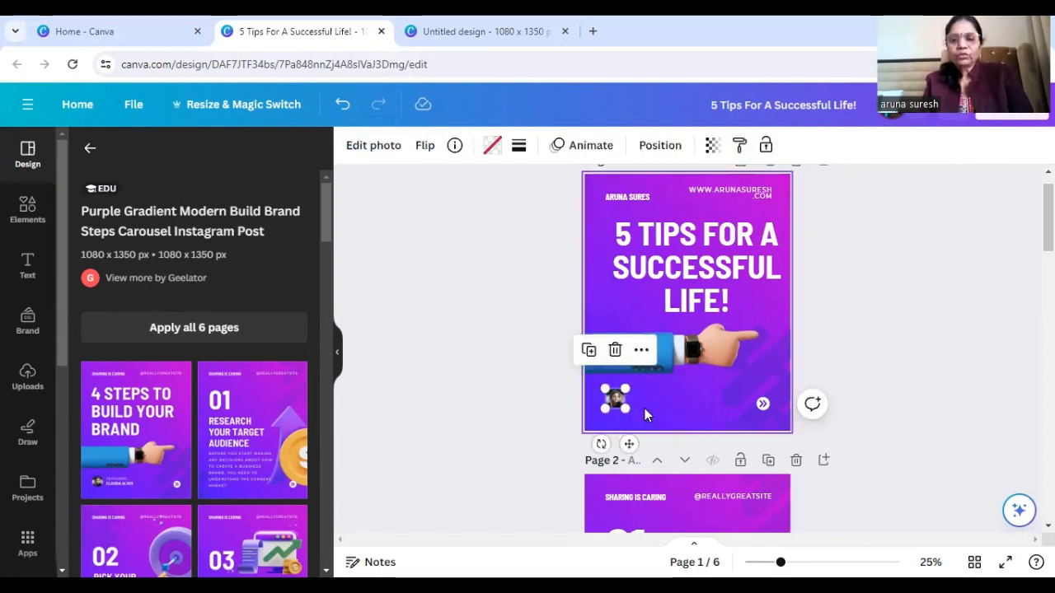
left_click(644, 408)
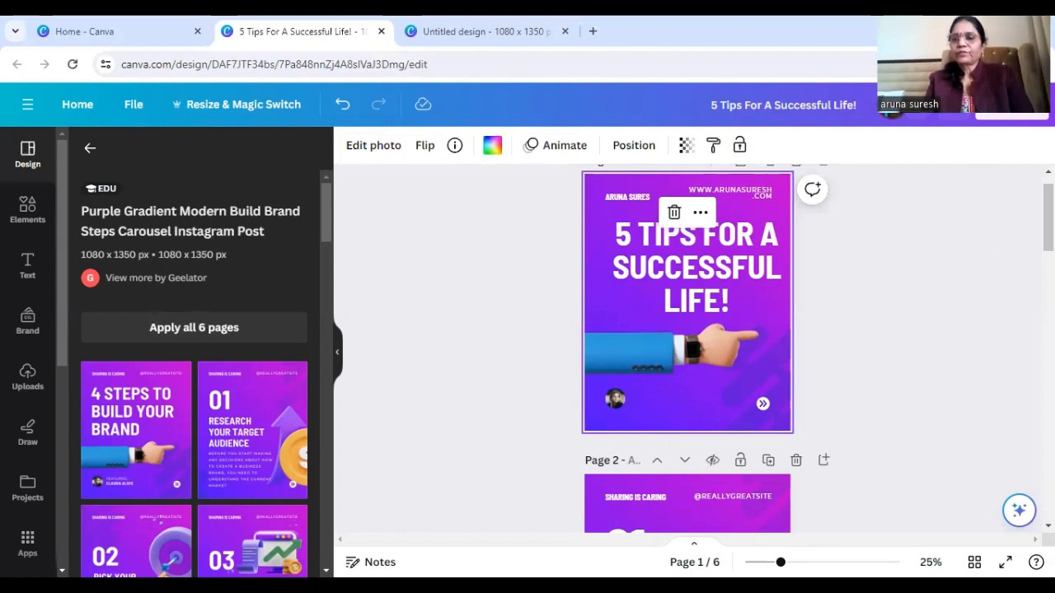
scroll(688, 330, "down", 1)
scroll(687, 346, "down", 3)
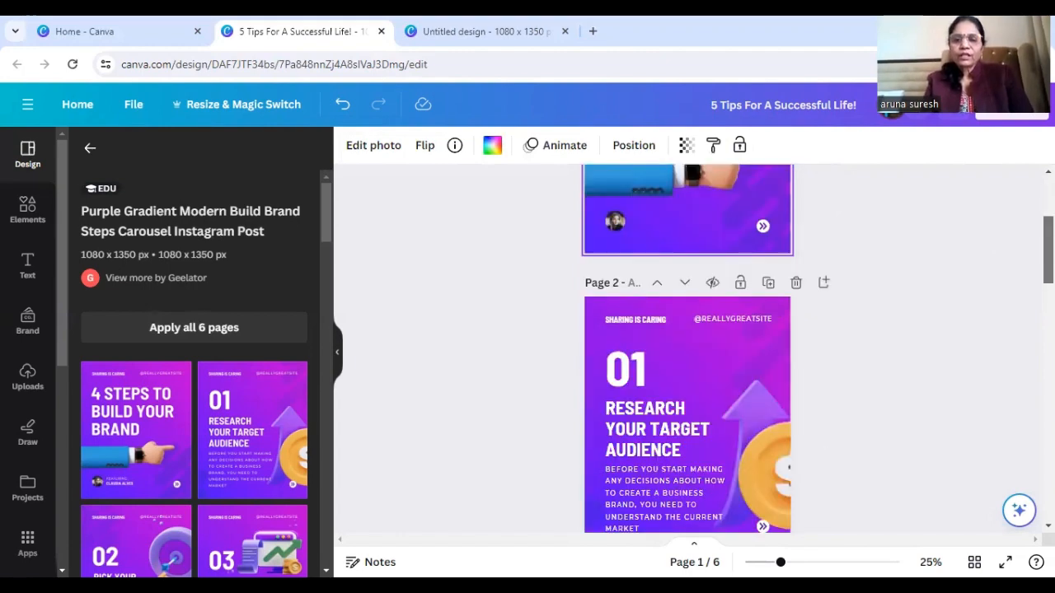
scroll(688, 346, "down", 2)
scroll(687, 346, "down", 1)
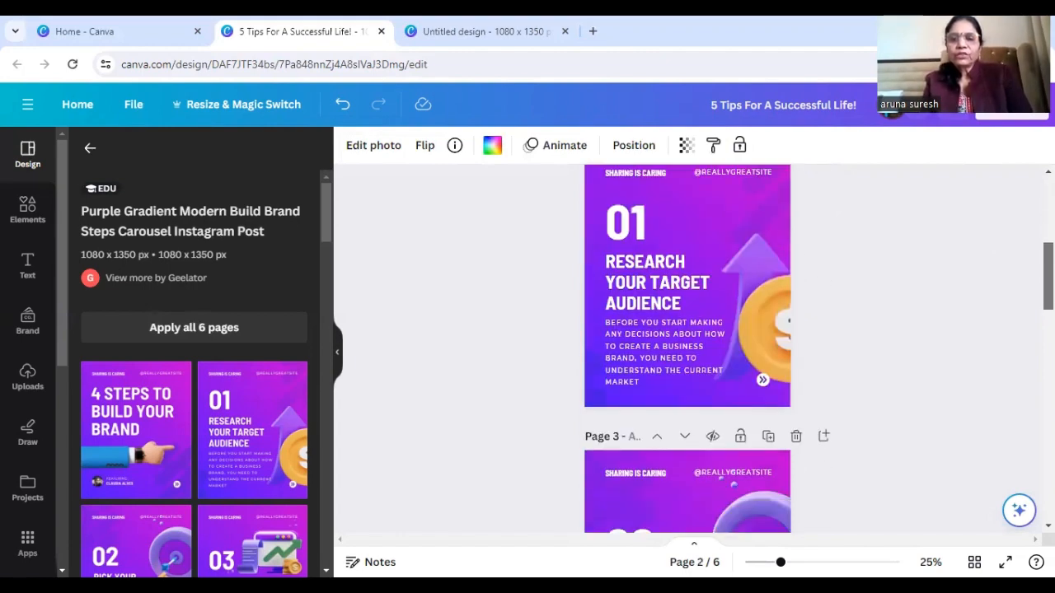
scroll(690, 250, "up", 1)
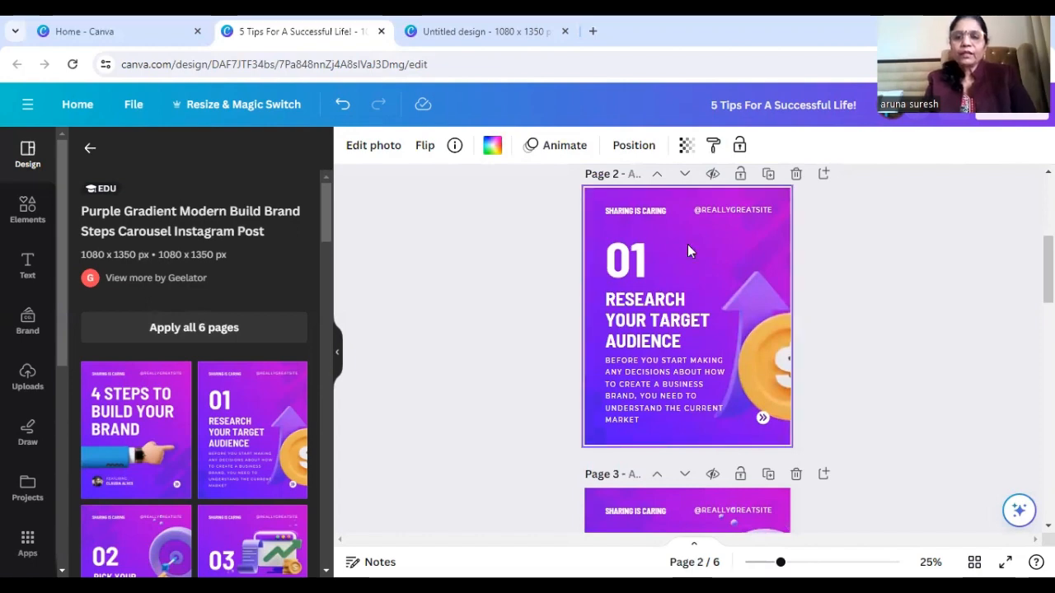
left_click(634, 194)
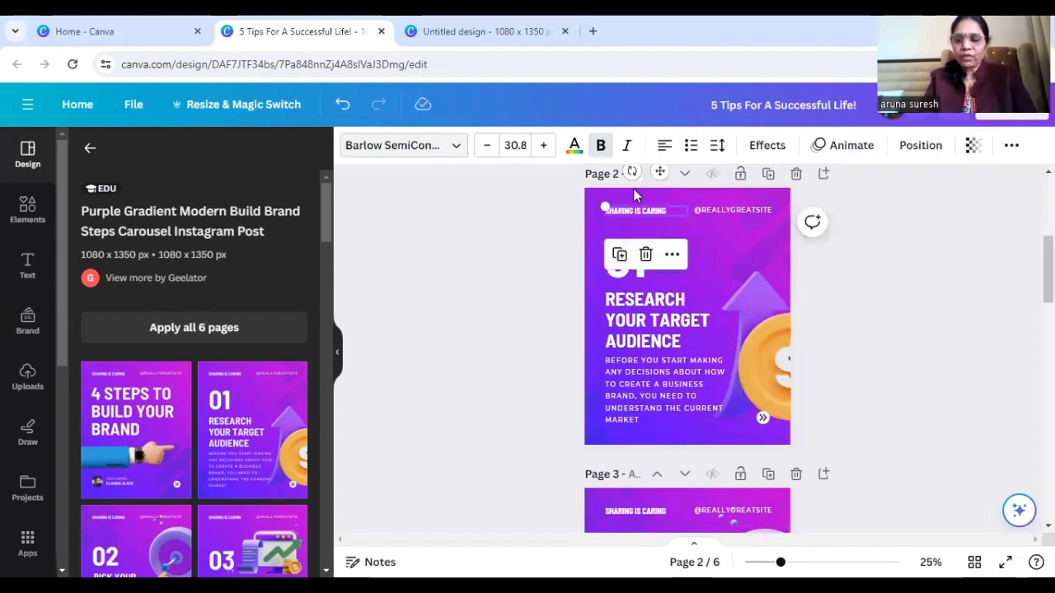
key("Delete")
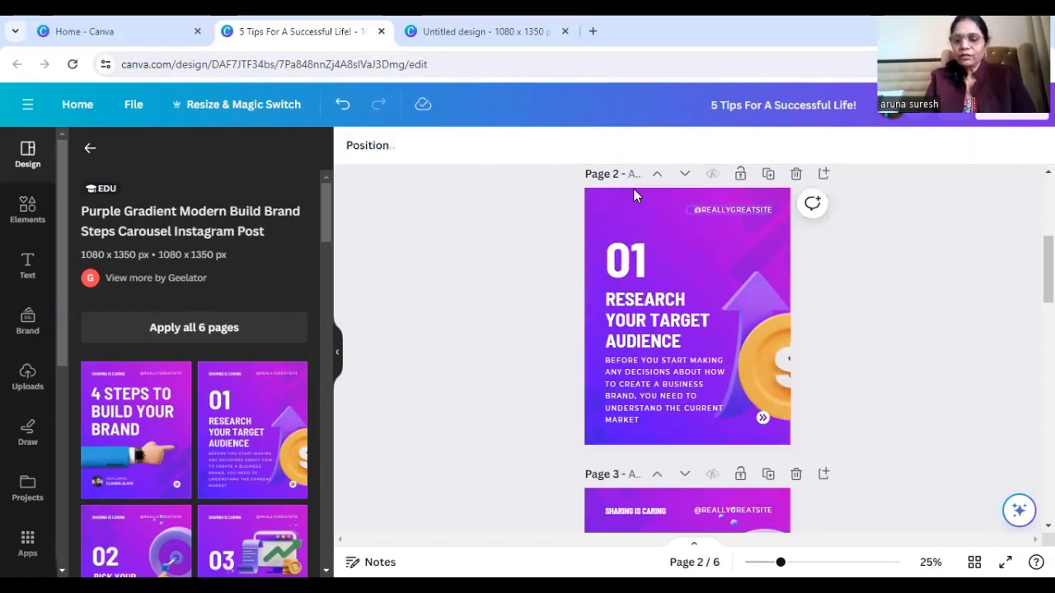
left_click(738, 210)
key("Delete")
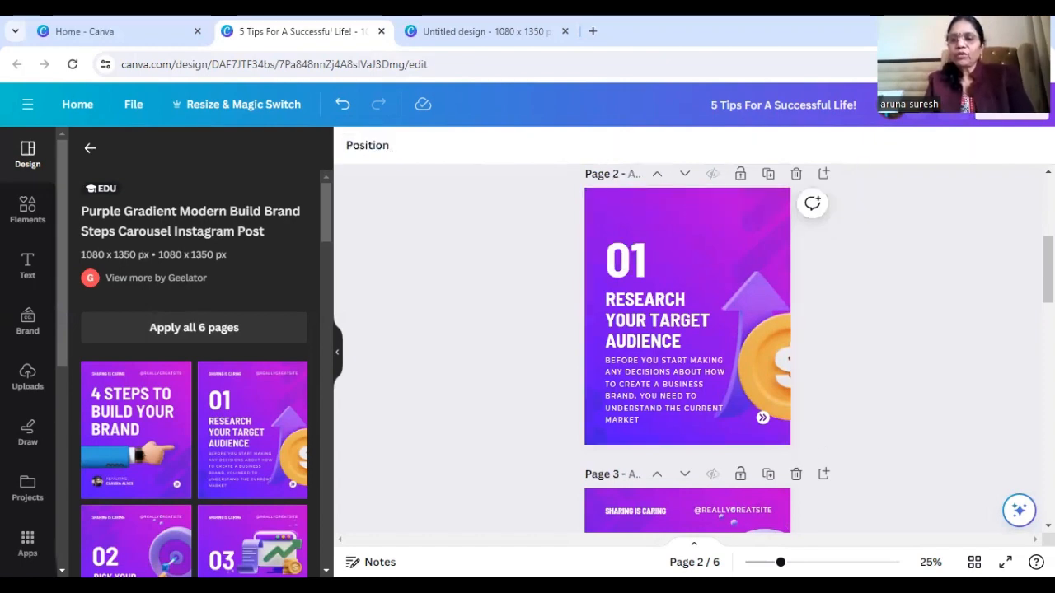
Open page 2's "RESEARCH YOUR TARGET AUDIENCE" heading for editing with all its text selected
scroll(692, 346, "down", 1)
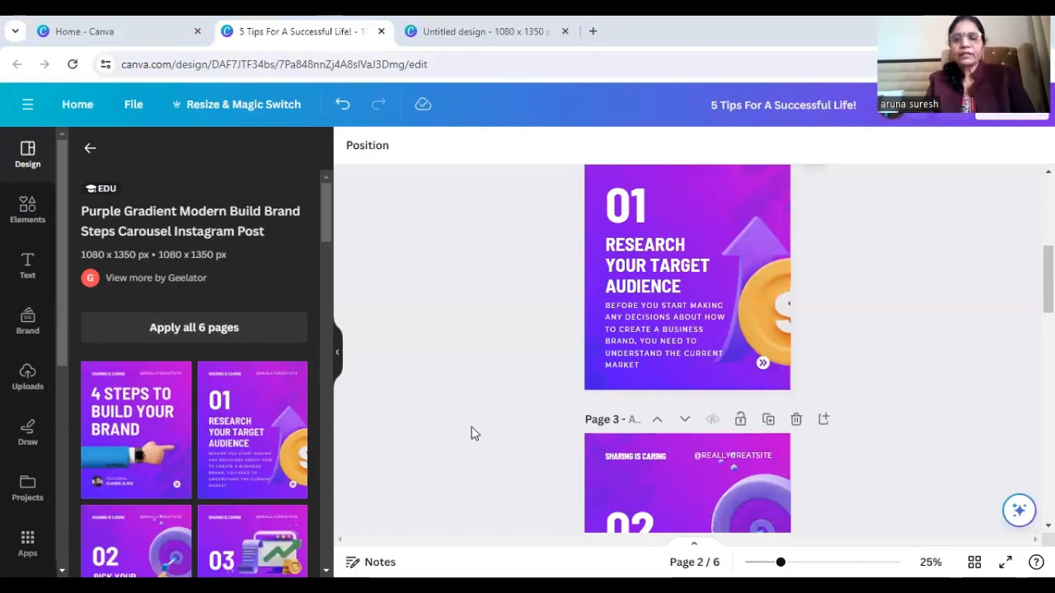
double_click(677, 275)
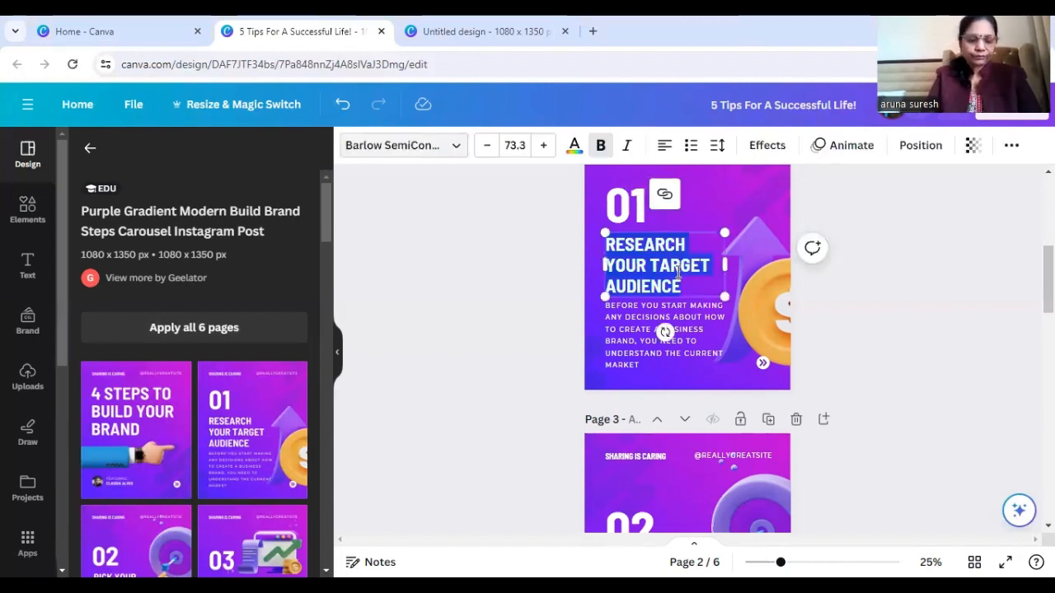